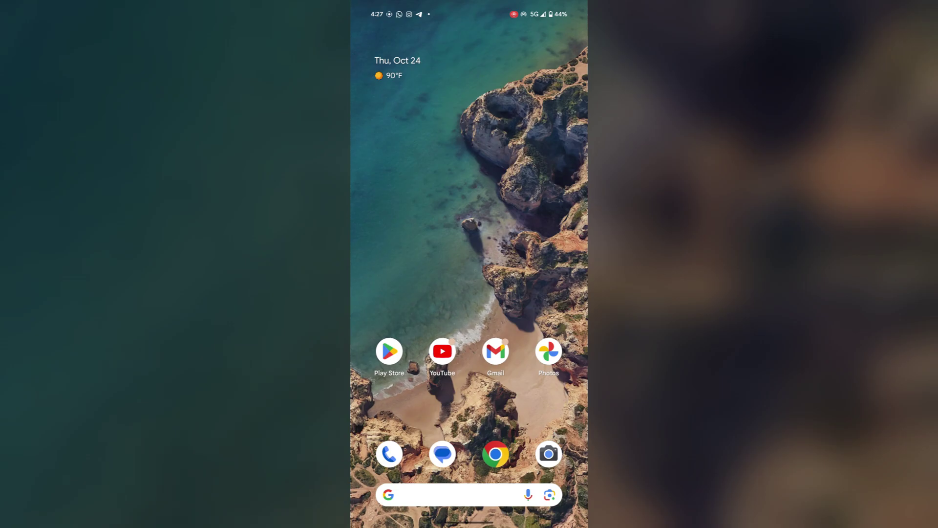
pyautogui.moveTo(469, 439); pyautogui.dragTo(469, 147)
pyautogui.scroll(-10, 470, 264)
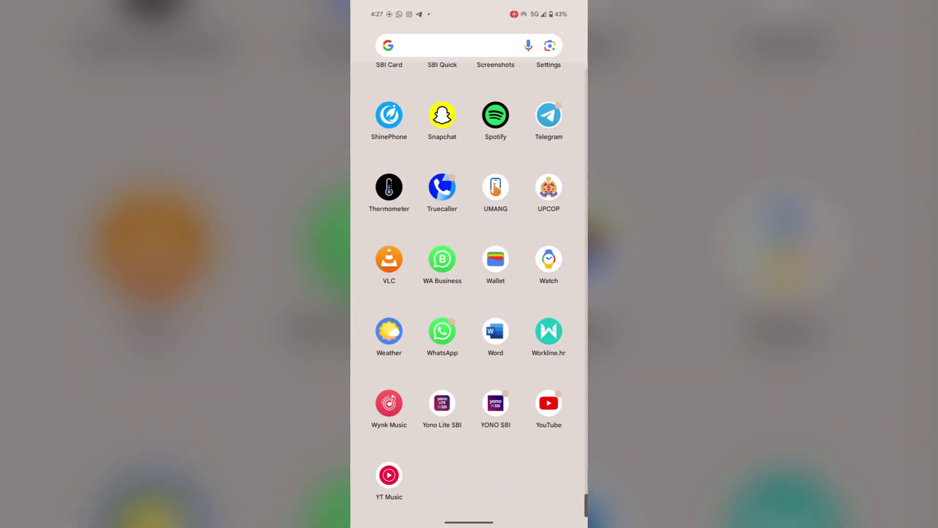
pyautogui.scroll(2, 469, 264)
# Step: Confirm Do Not Disturb is off, with two schedules set, under Sound & vibration
pyautogui.click(547, 220)
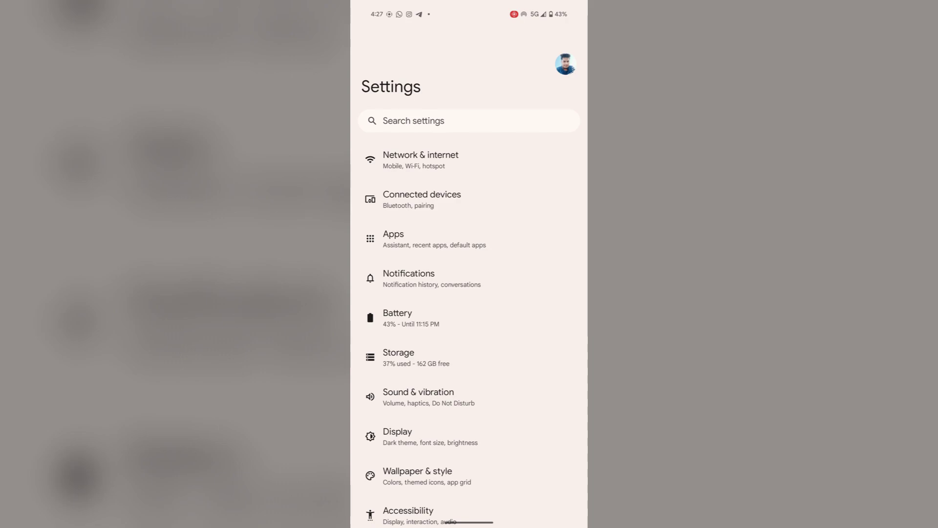
pyautogui.click(433, 396)
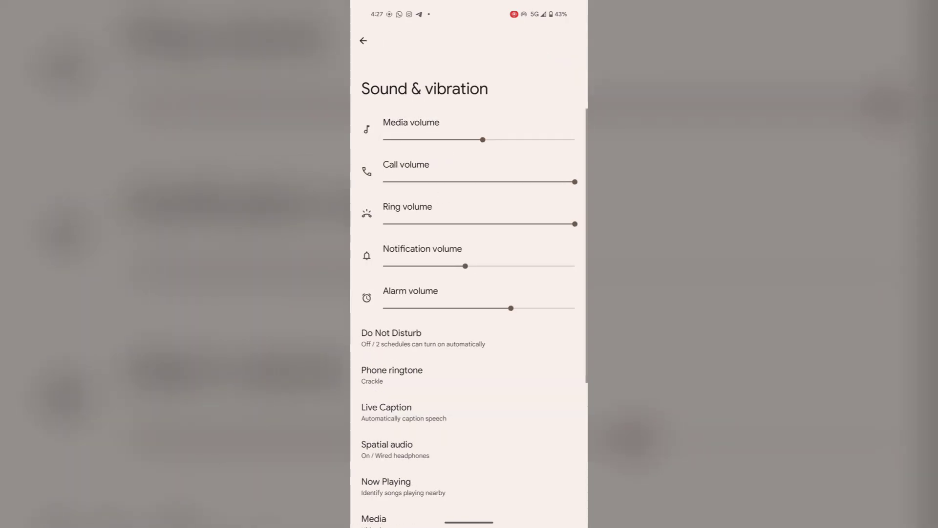
pyautogui.click(433, 337)
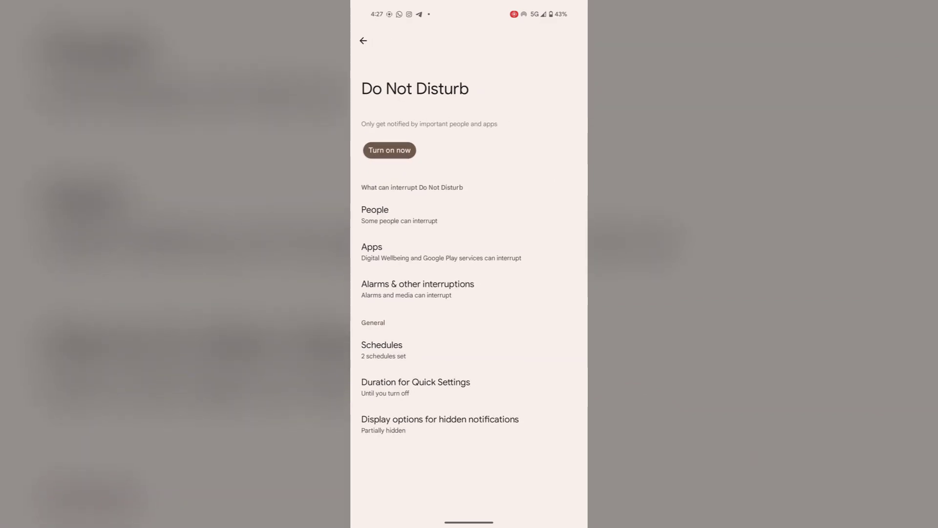
pyautogui.moveTo(469, 522); pyautogui.dragTo(469, 330)
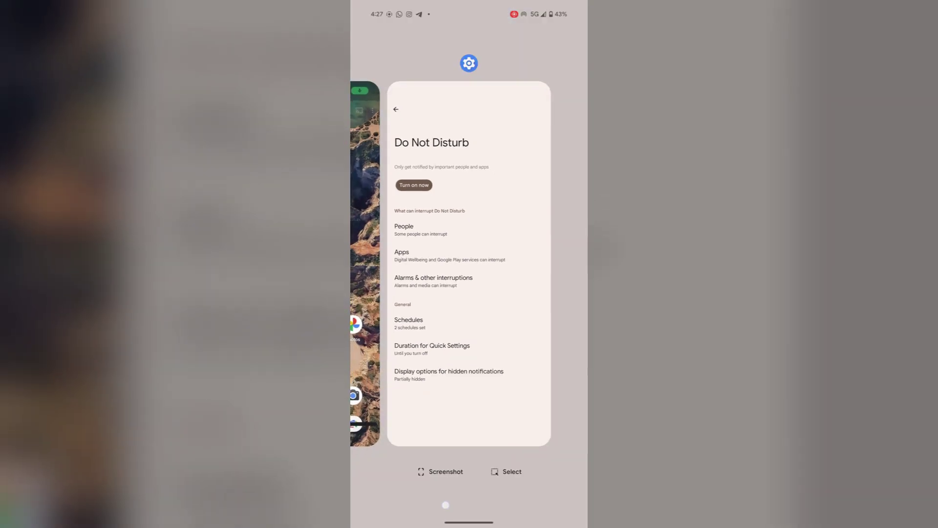
pyautogui.click(469, 264)
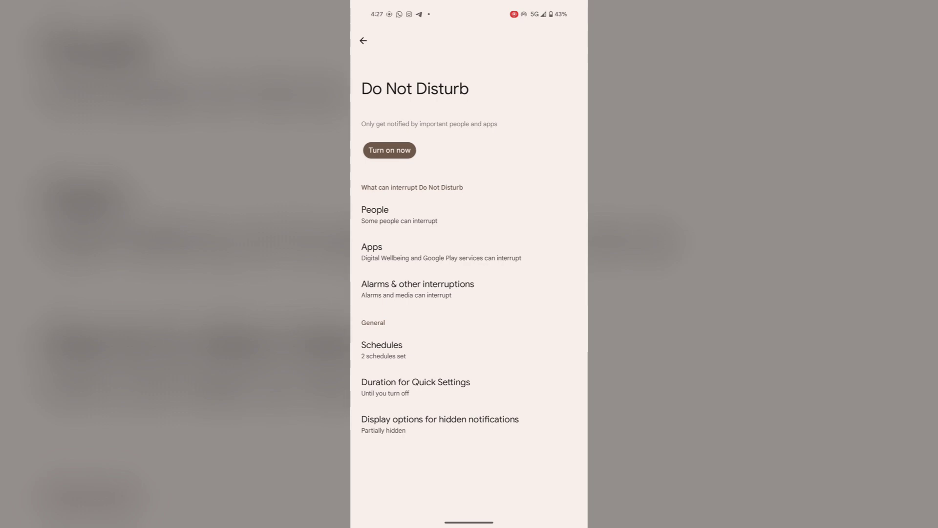
# Step: Confirm Phone notifications are on in the App notifications list
pyautogui.press('Escape')
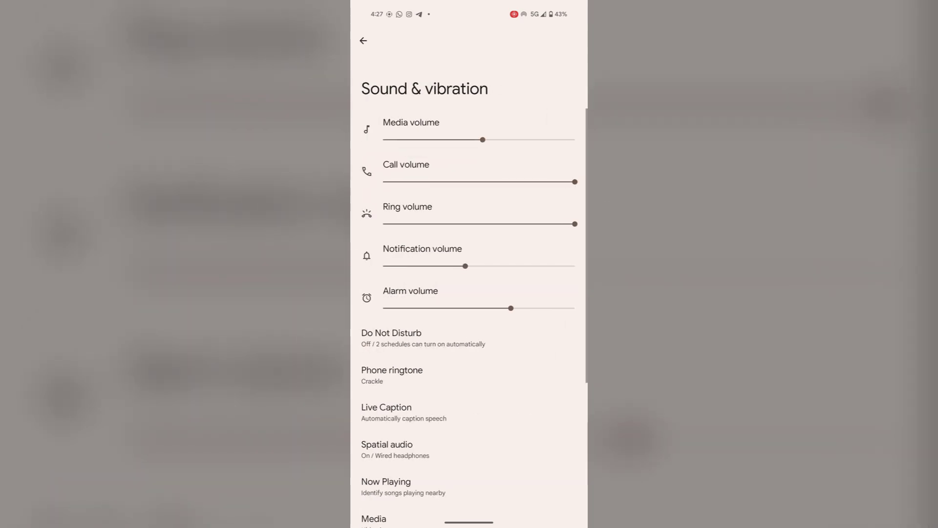
pyautogui.press('Escape')
pyautogui.click(409, 279)
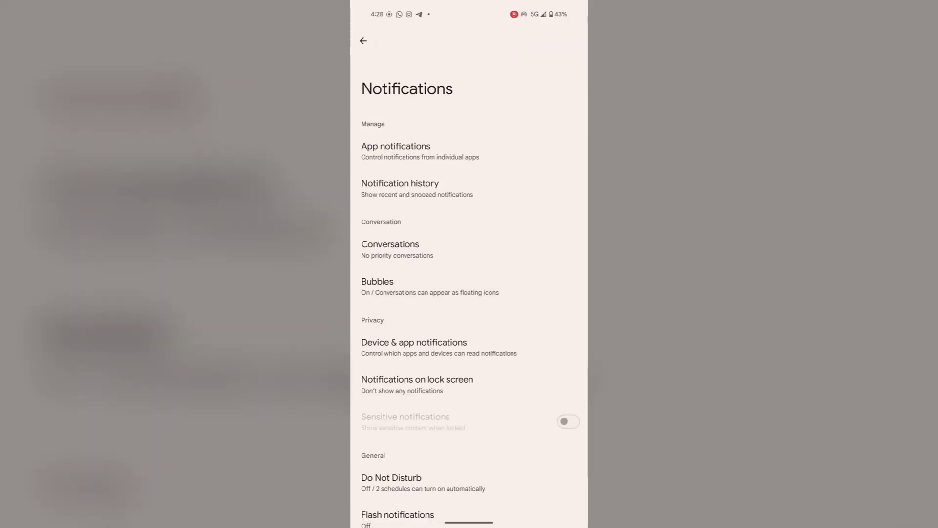
pyautogui.click(427, 153)
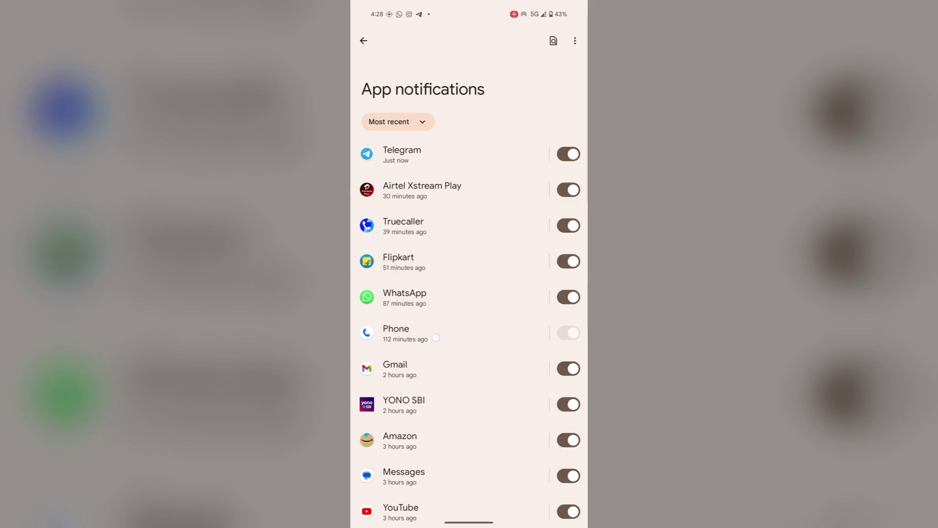
pyautogui.click(448, 332)
pyautogui.click(447, 333)
# Step: Back out of Settings and return to the home screen
pyautogui.click(363, 41)
pyautogui.click(363, 40)
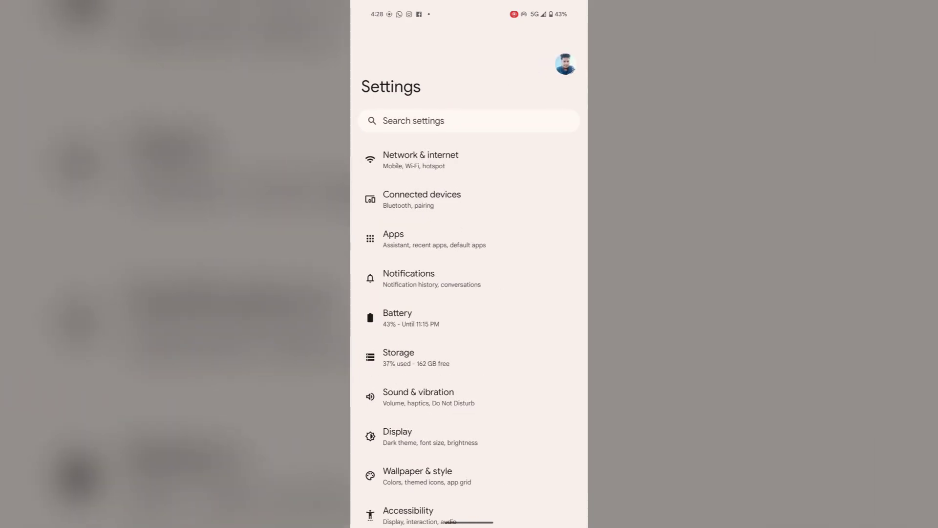
pyautogui.moveTo(469, 522); pyautogui.dragTo(470, 293)
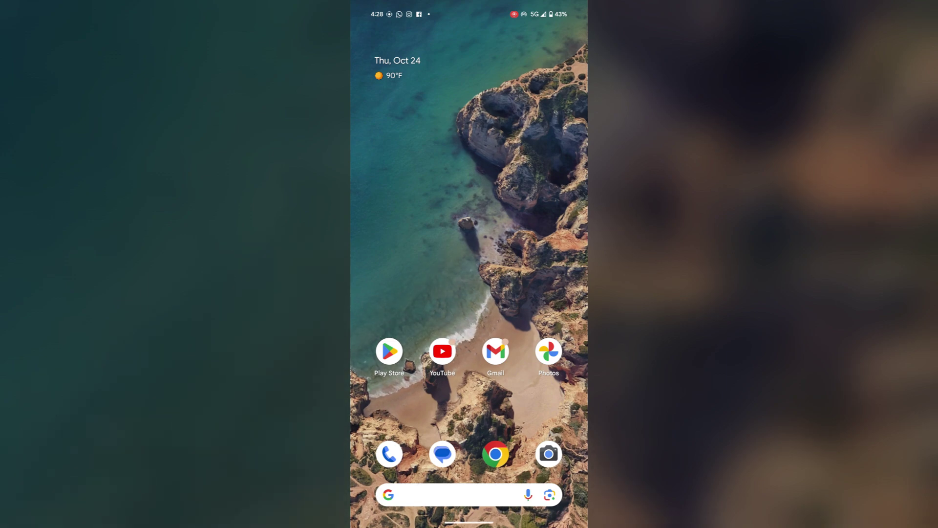
# Step: Verify Phone's caller and spam ID and spam filtering are off, then return home
pyautogui.click(388, 455)
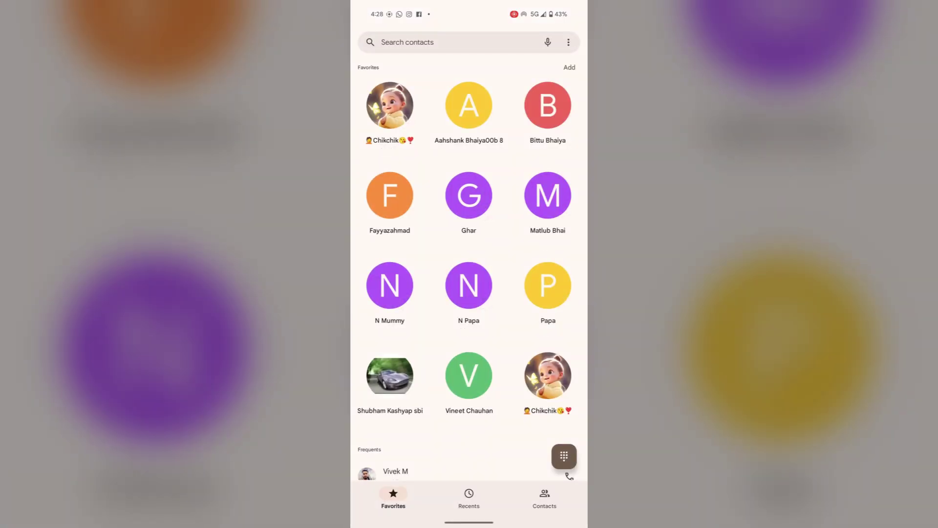
pyautogui.click(569, 41)
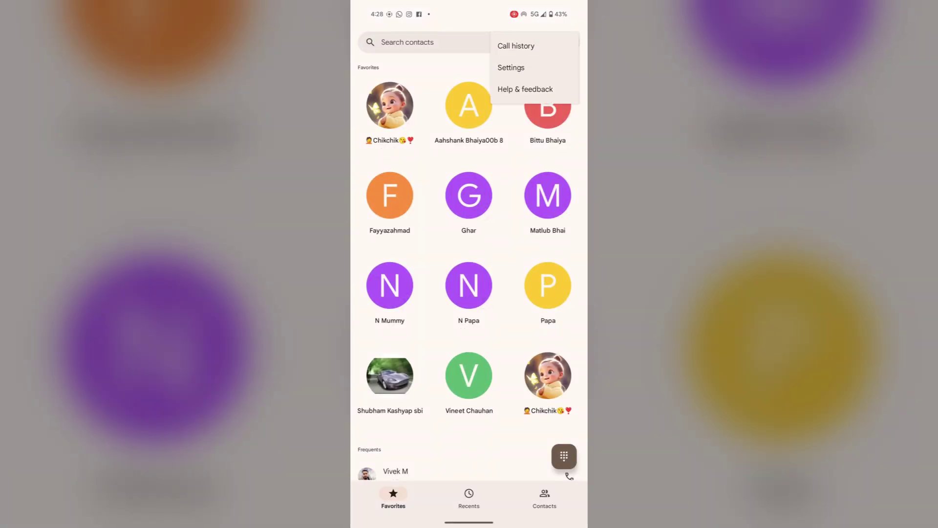
pyautogui.click(510, 67)
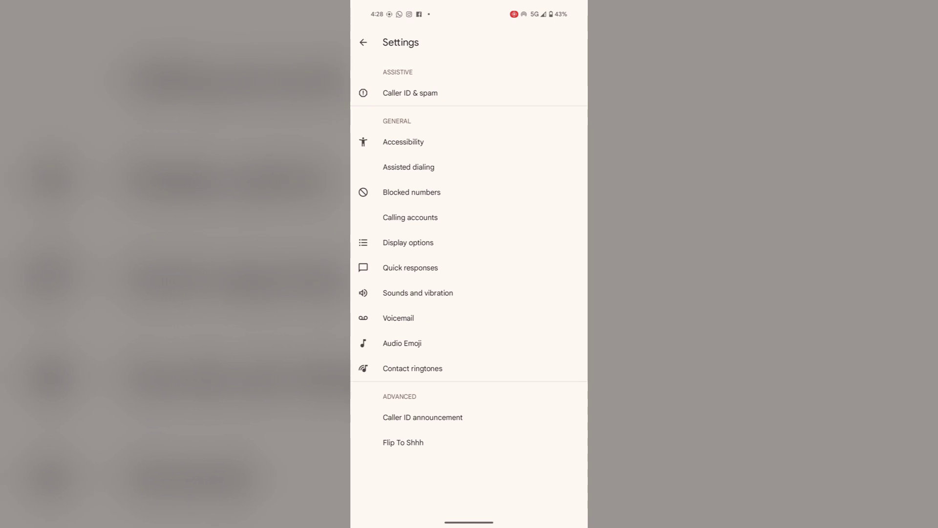
pyautogui.click(410, 92)
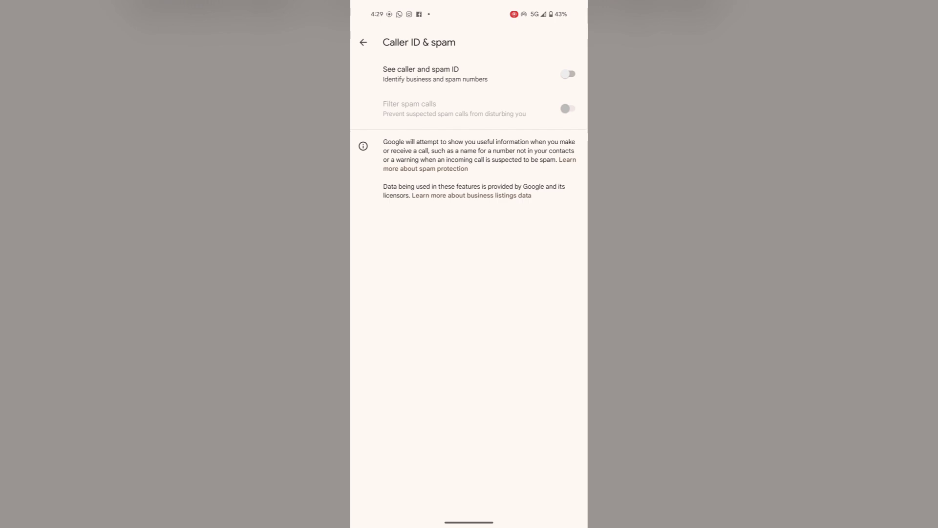
pyautogui.press('super')
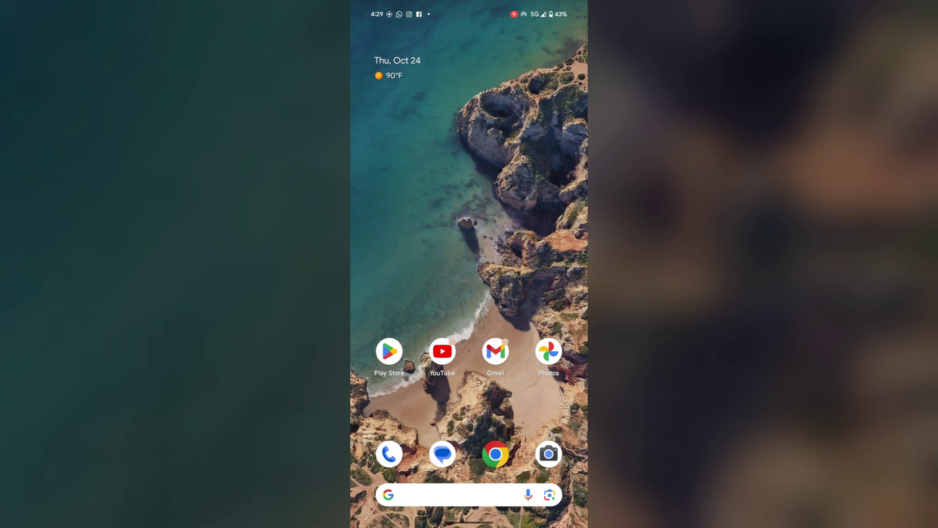
# Step: Confirm Wi-Fi calling is off for the Jio SIM under Network & internet > SIMs
pyautogui.moveTo(469, 411); pyautogui.dragTo(469, 147)
pyautogui.scroll(-10, 469, 293)
pyautogui.scroll(-5, 469, 293)
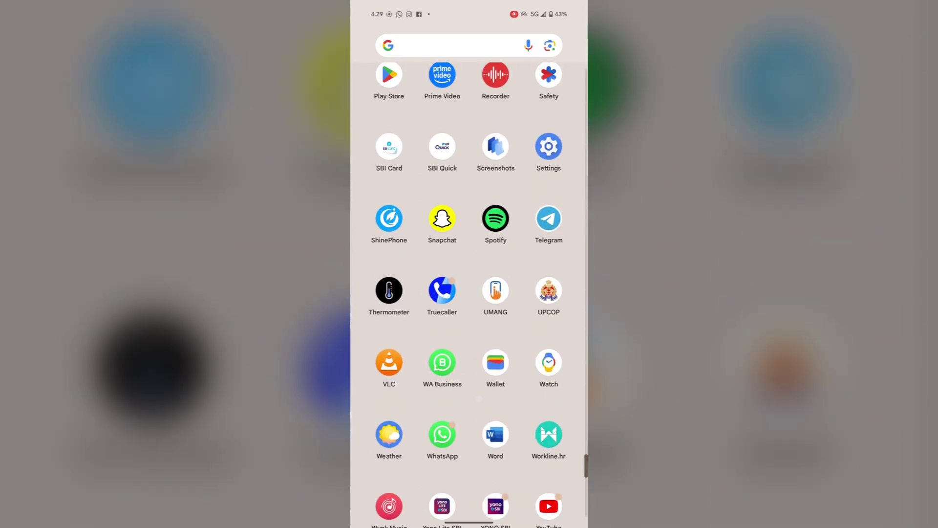
pyautogui.click(547, 147)
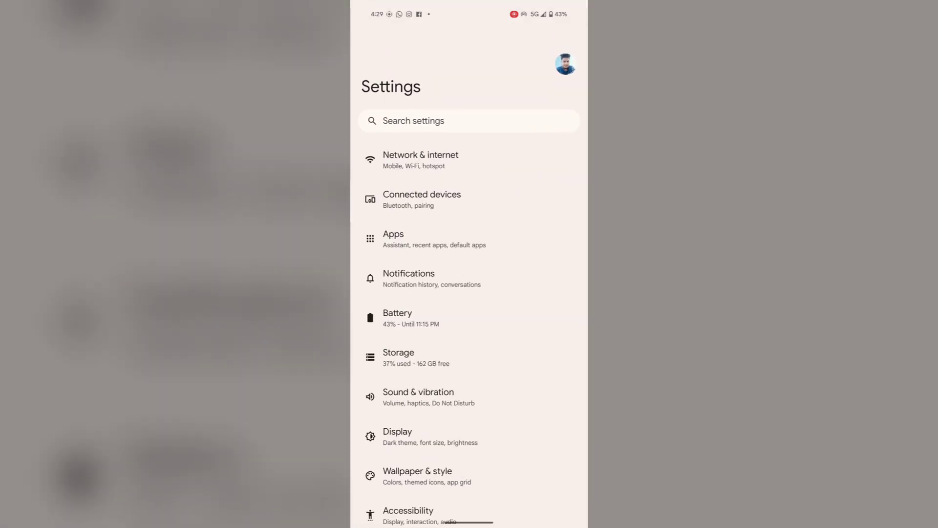
pyautogui.click(439, 159)
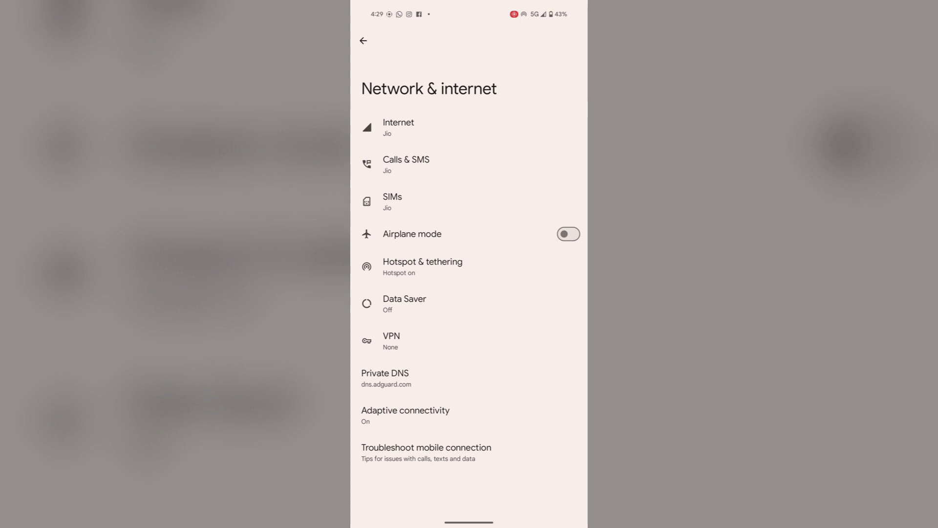
pyautogui.click(424, 201)
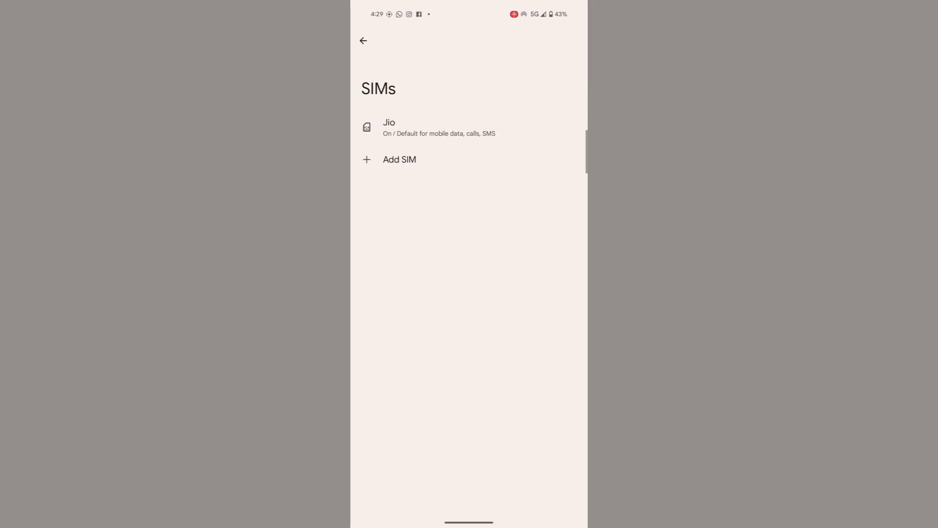
pyautogui.click(440, 127)
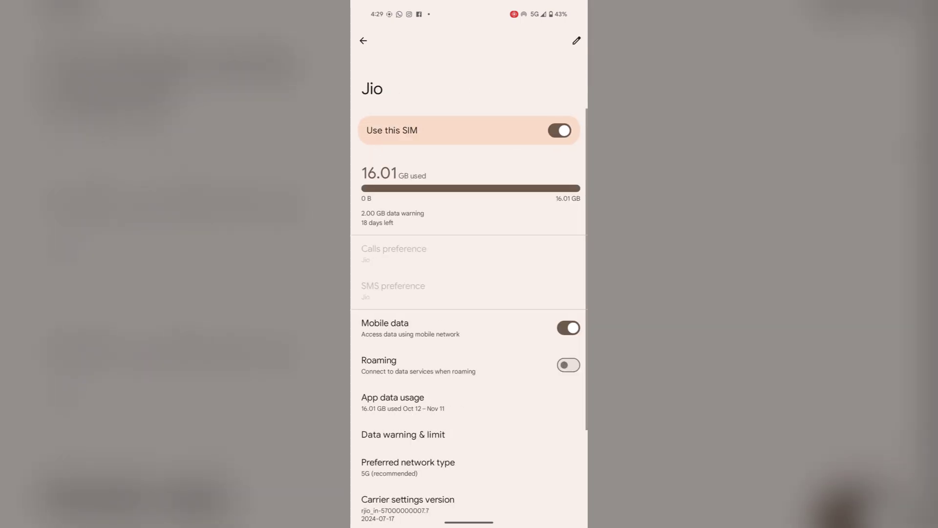
pyautogui.scroll(-5, 469, 330)
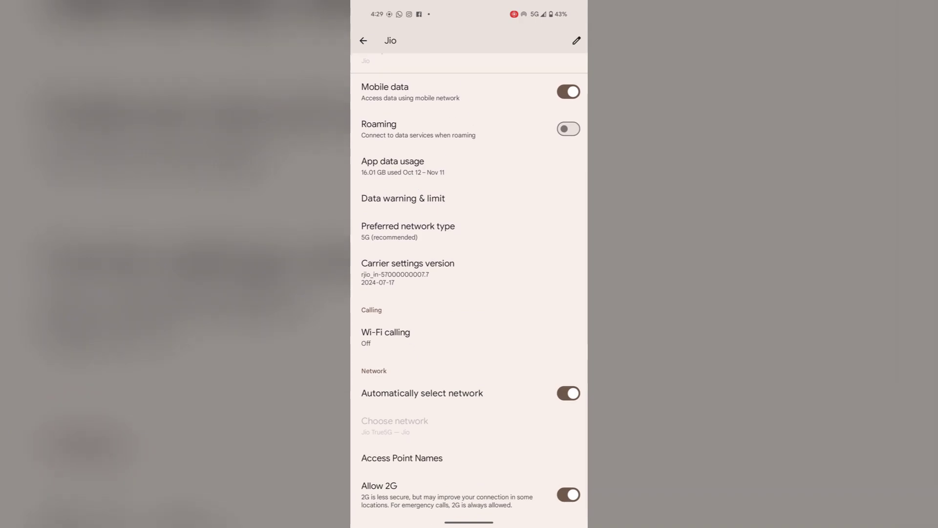
pyautogui.click(410, 331)
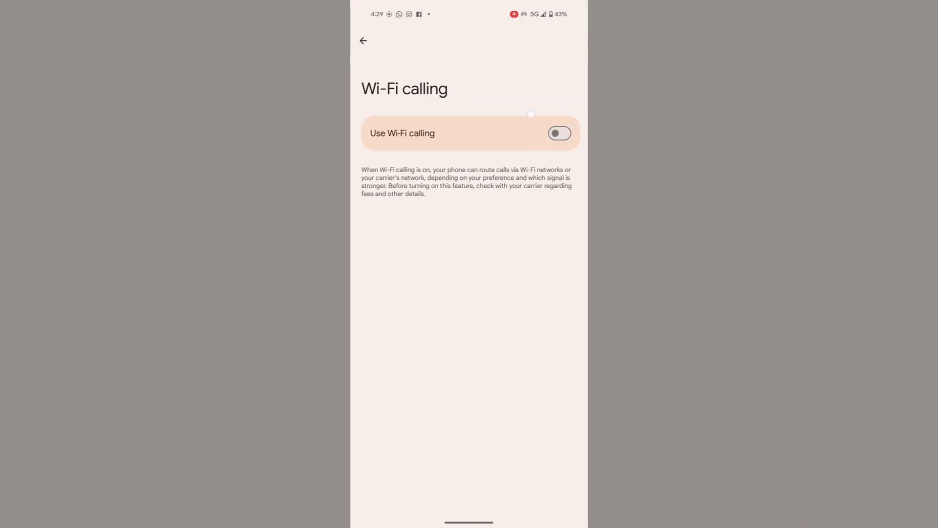
pyautogui.moveTo(469, 522); pyautogui.dragTo(468, 367)
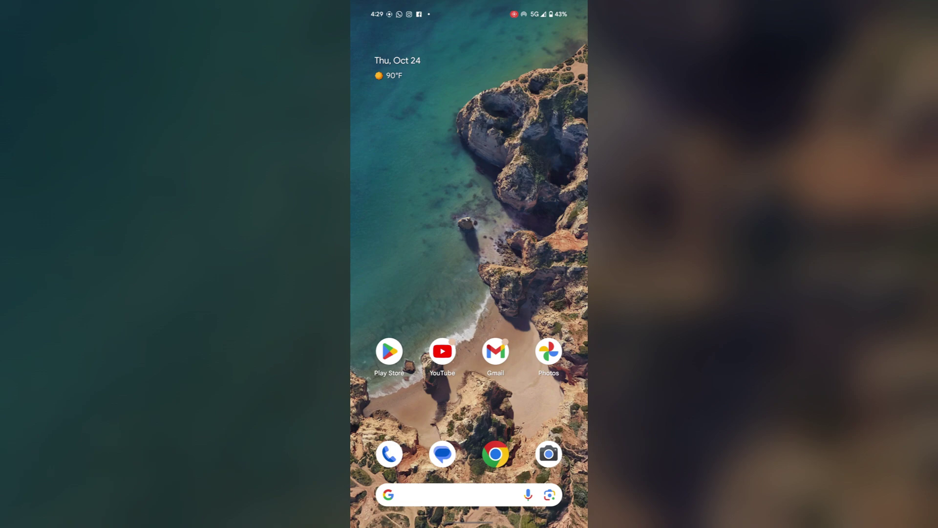